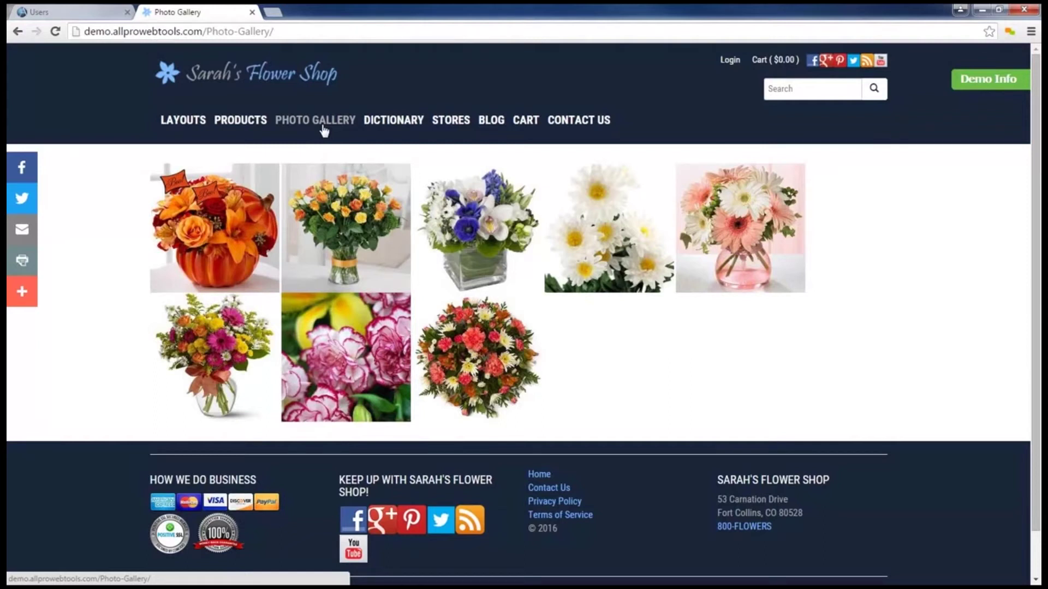
Enlarge the pumpkin bouquet photo in the lightbox and browse through the next two photos.
click(247, 211)
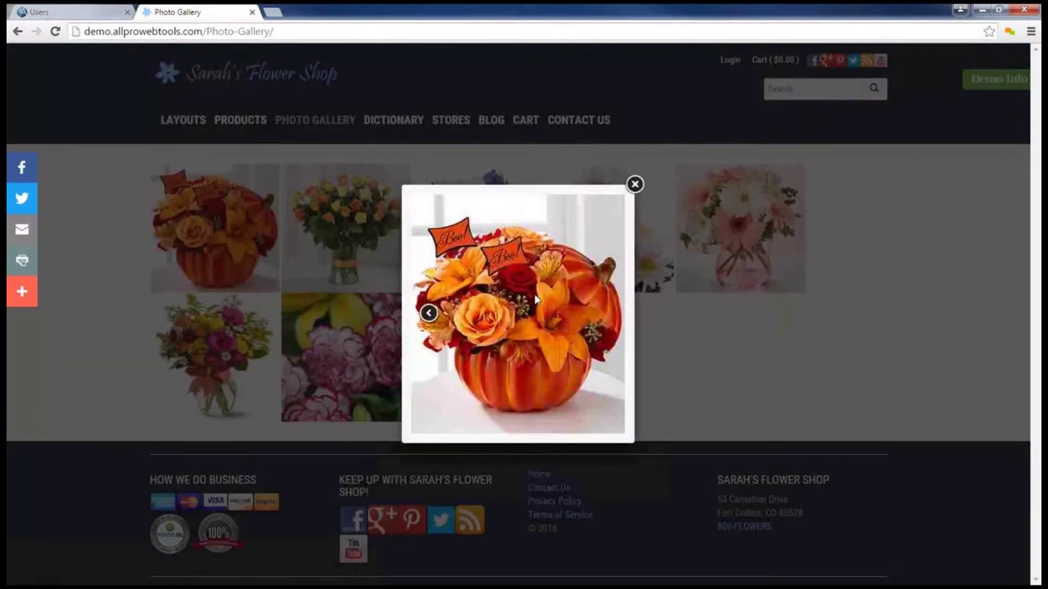
click(600, 323)
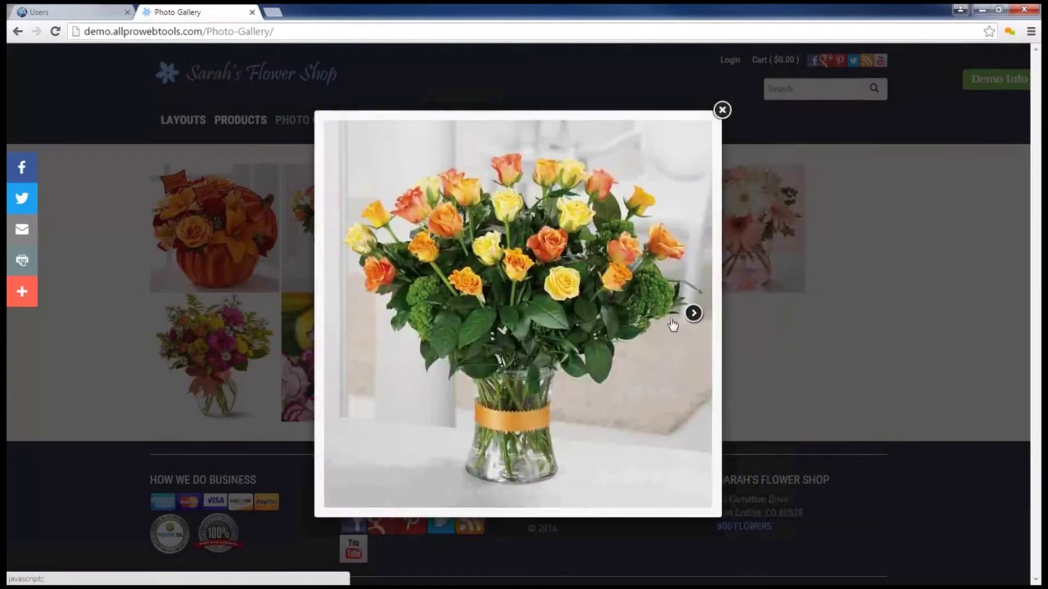
click(689, 314)
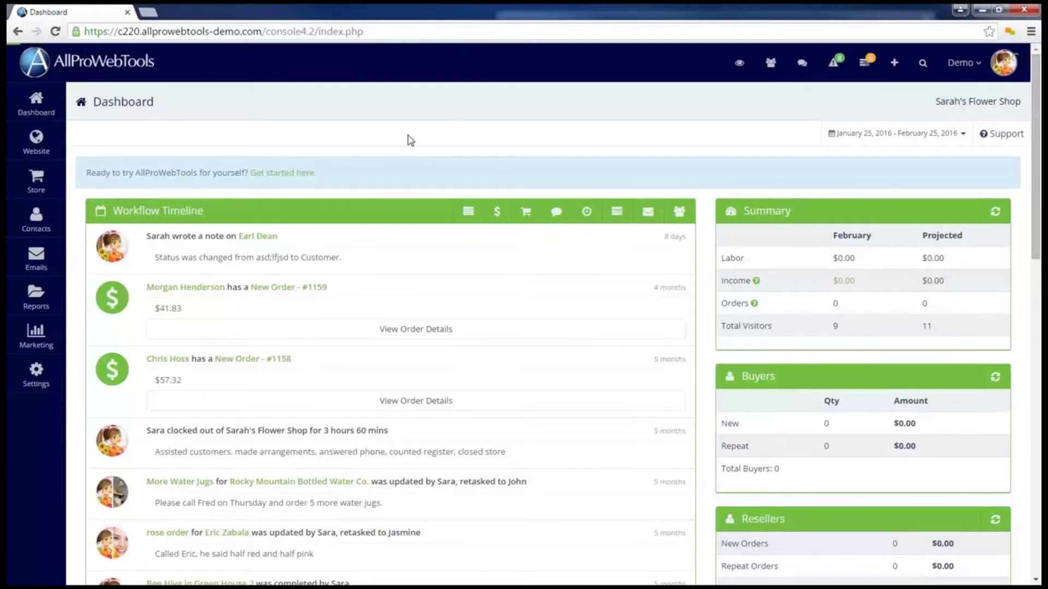
Review the gallery folder in Manage Images & Files, then view the existing galleries list.
mouse_move(37, 145)
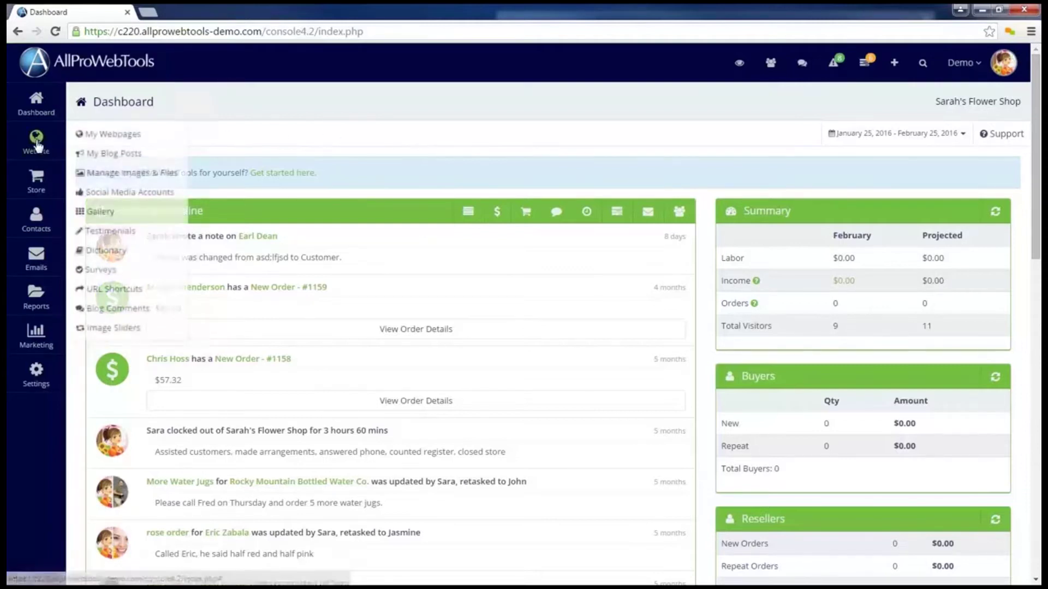
click(133, 175)
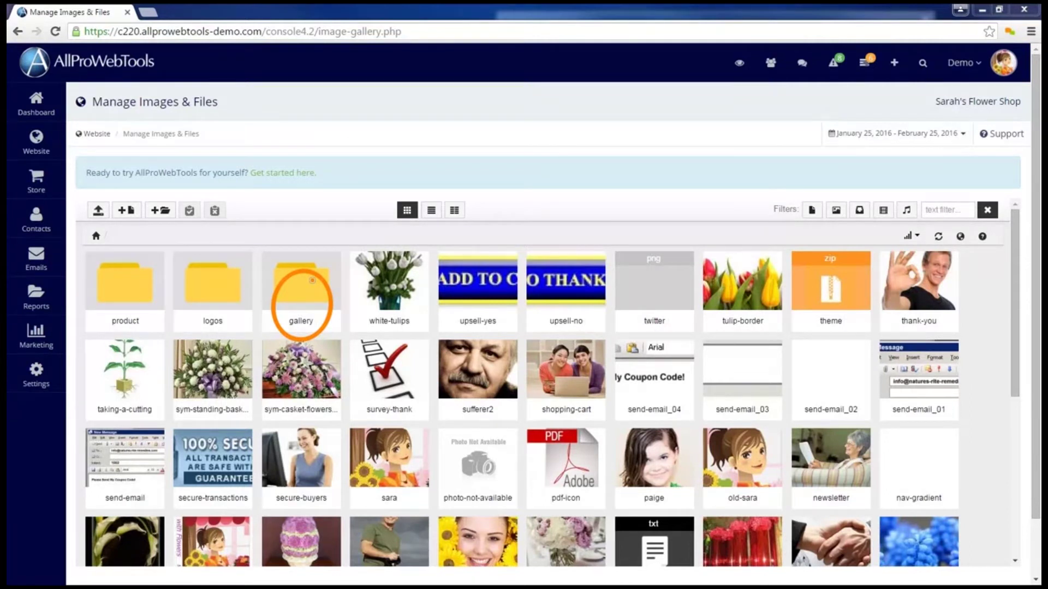
click(313, 289)
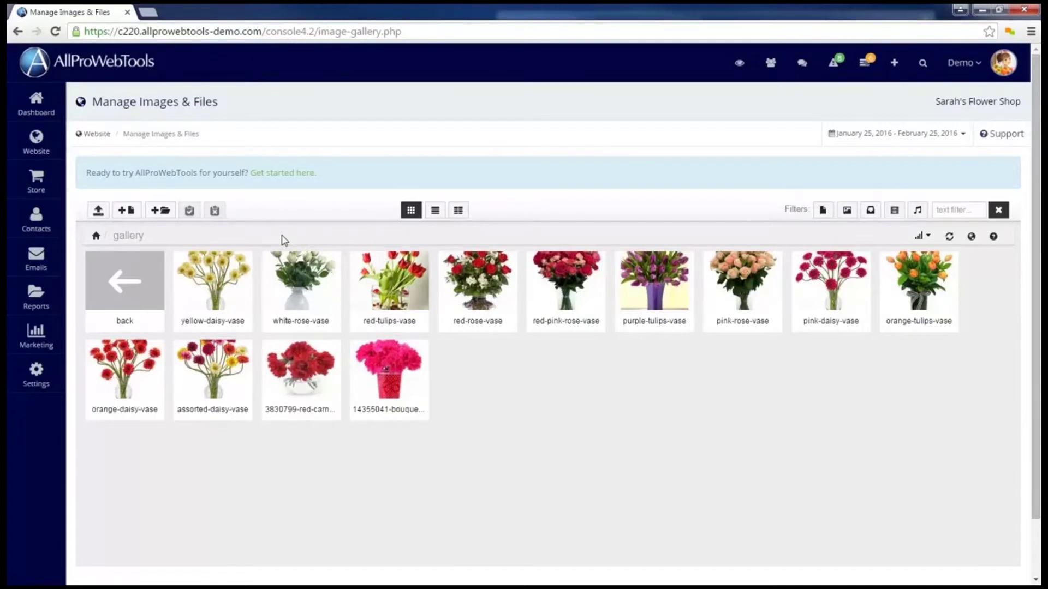
click(125, 229)
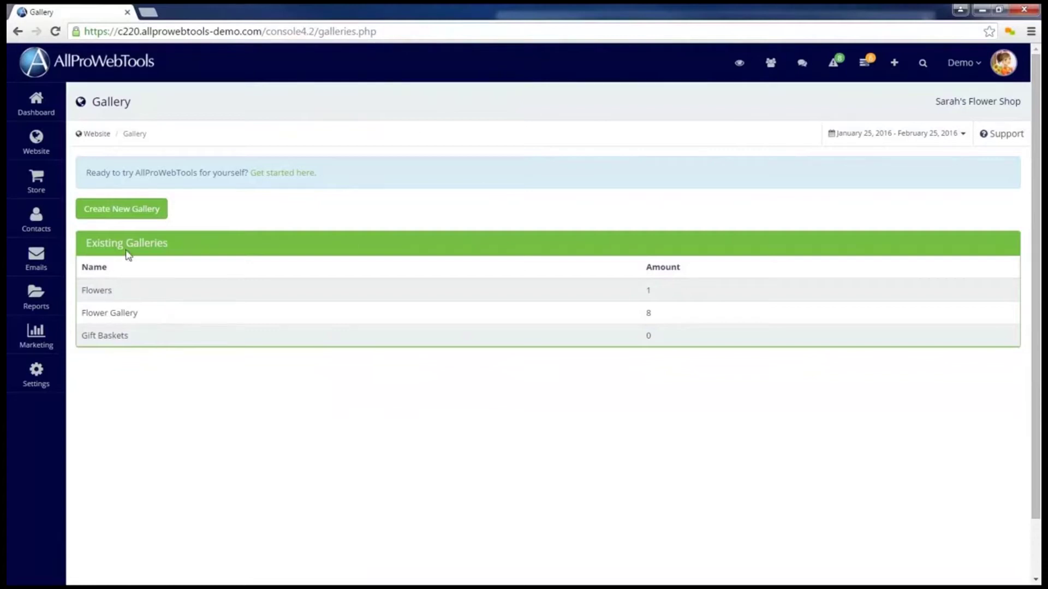
Create 'Flower Gallery 2' with 200 px image width, 20 images per page and cropped thumbnails.
click(129, 217)
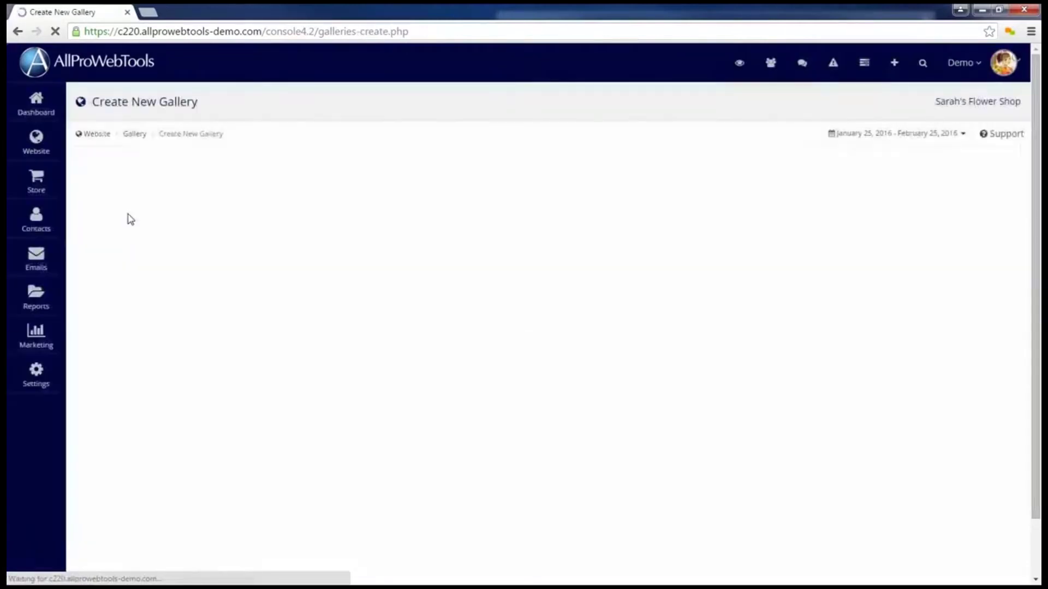
click(410, 221)
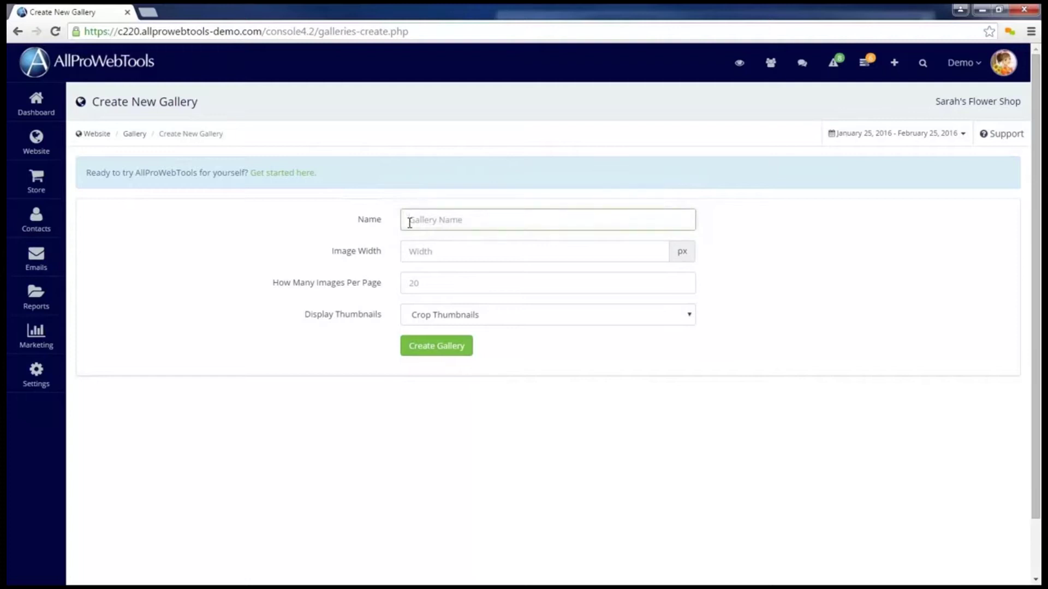
text(Flower Gallery 2)
click(472, 253)
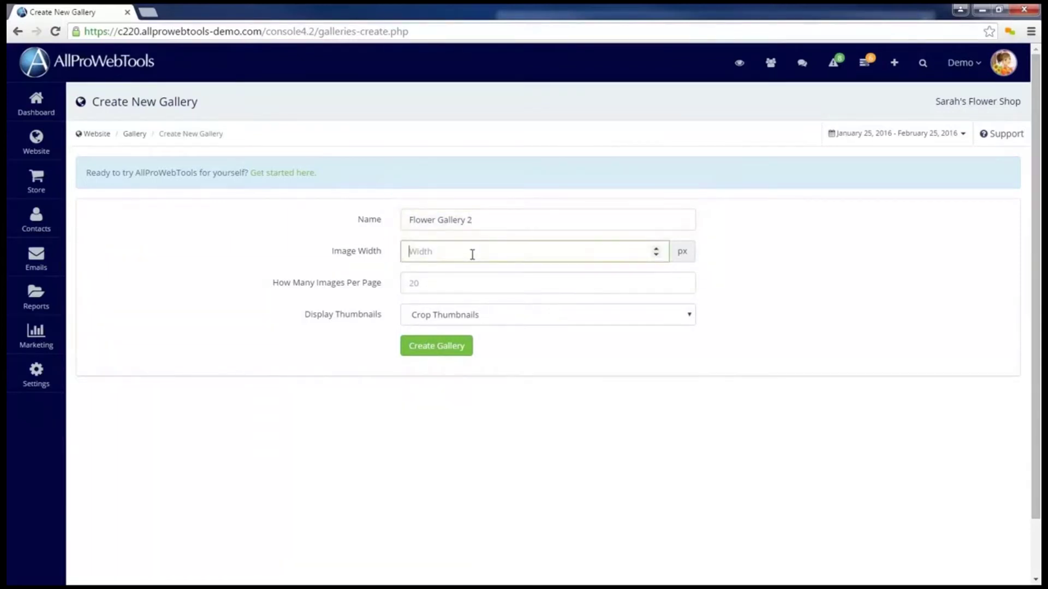
text(200)
click(424, 282)
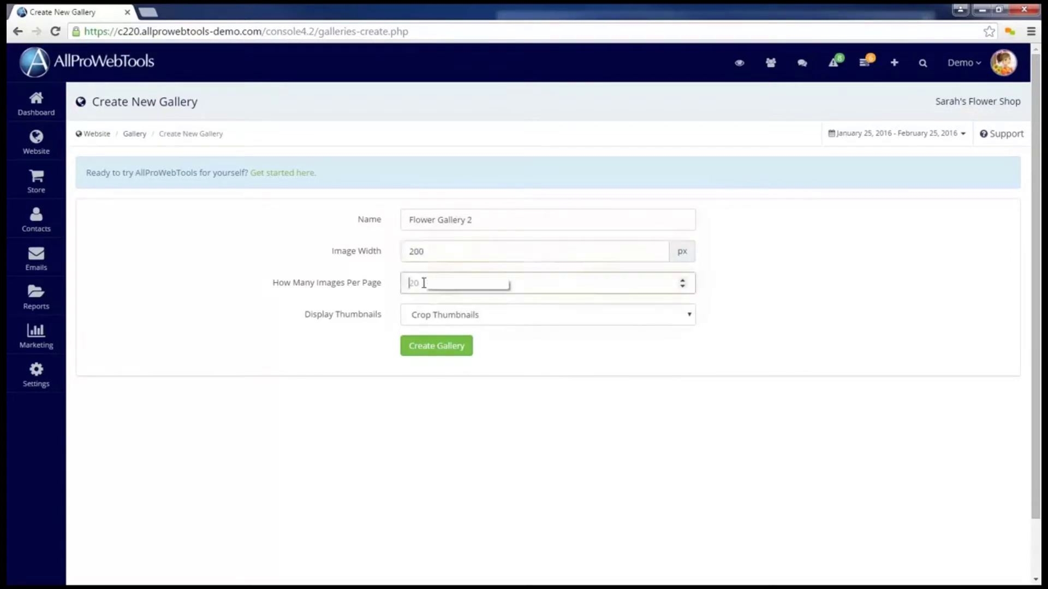
text(20)
click(516, 320)
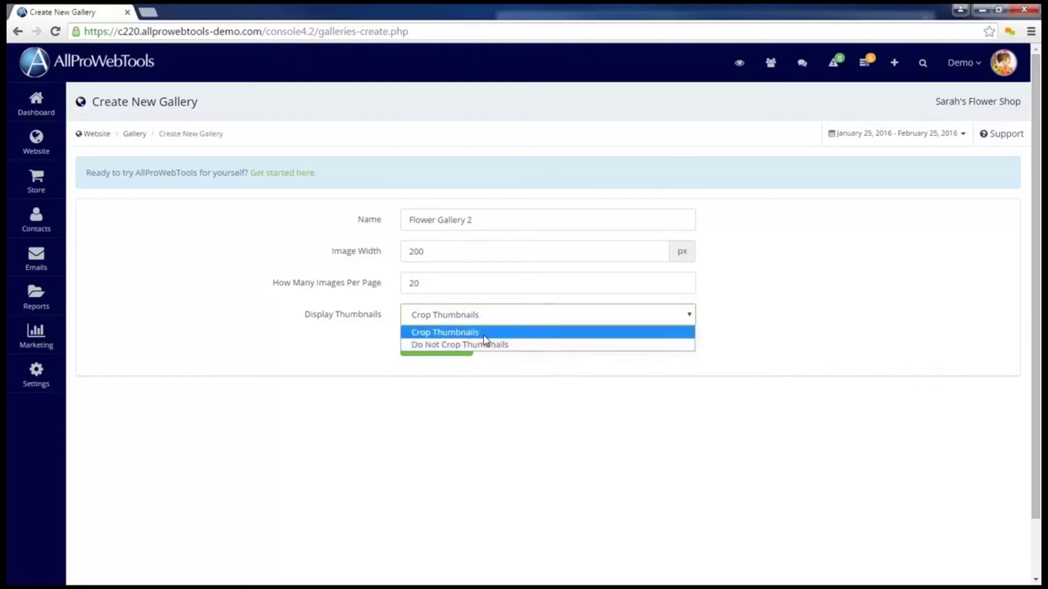
click(484, 334)
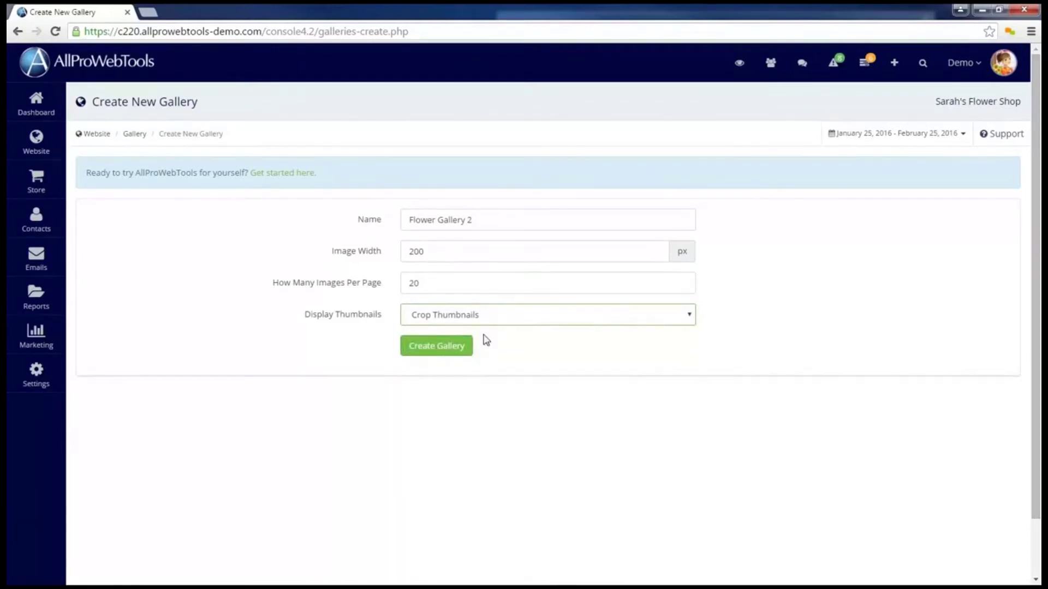
click(445, 358)
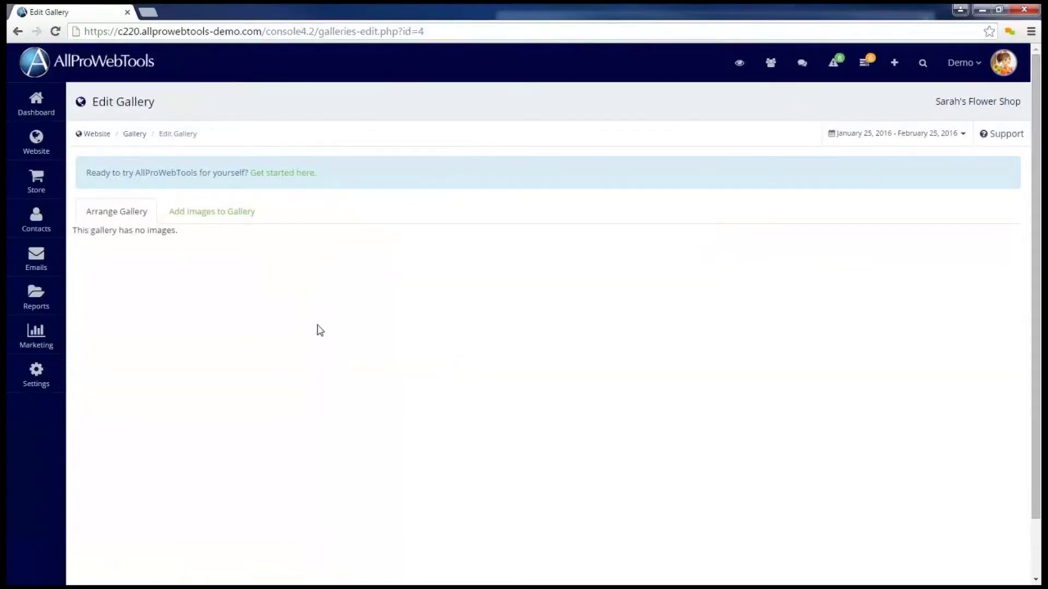
Add the carnation, orange, pink and yellow daisy, pink rose and red-pink rose images to the gallery.
click(210, 219)
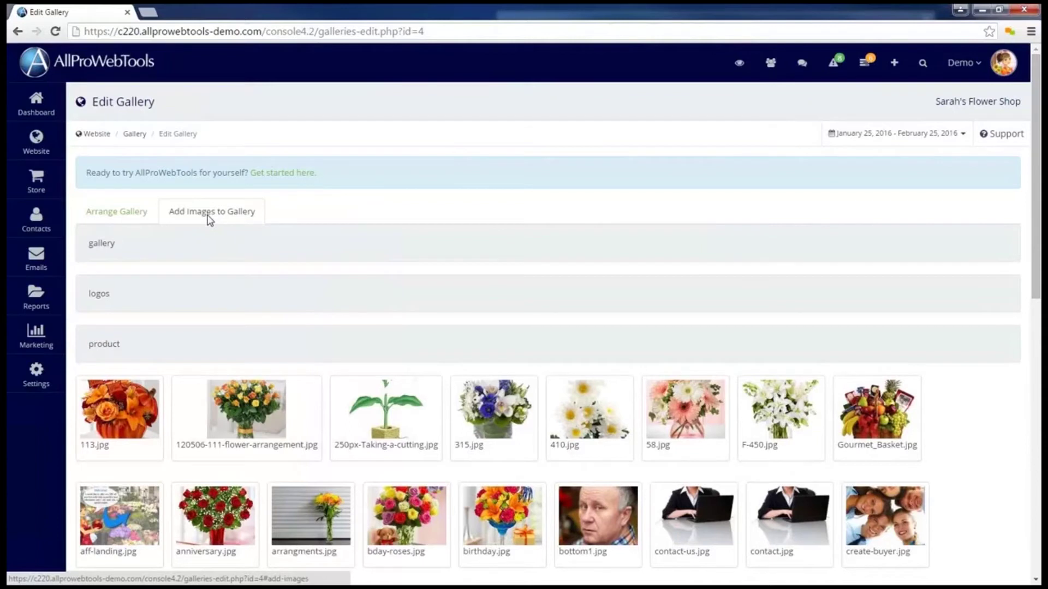
click(105, 247)
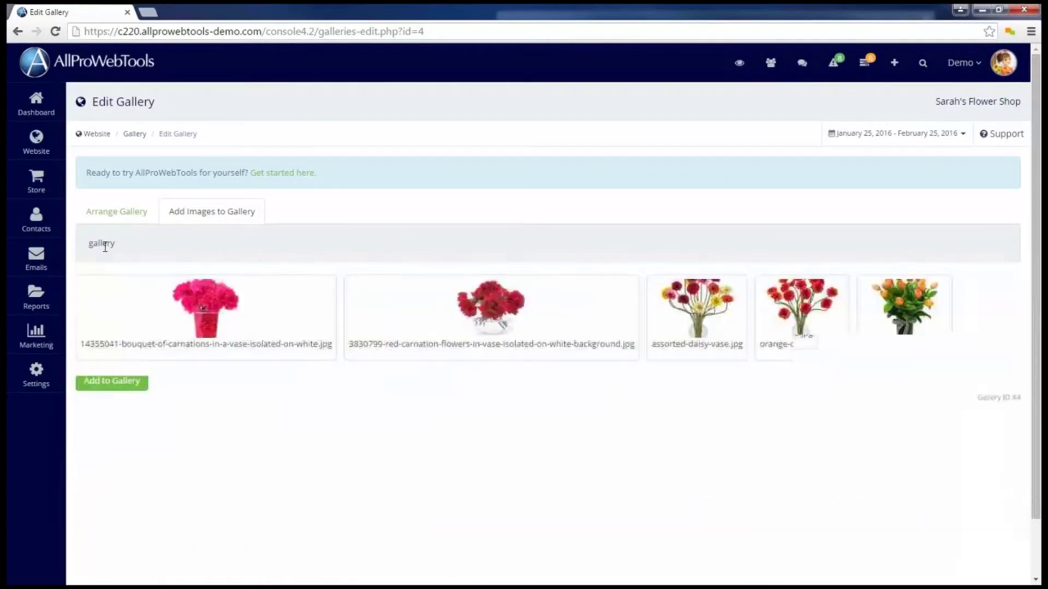
drag(104, 250, 208, 427)
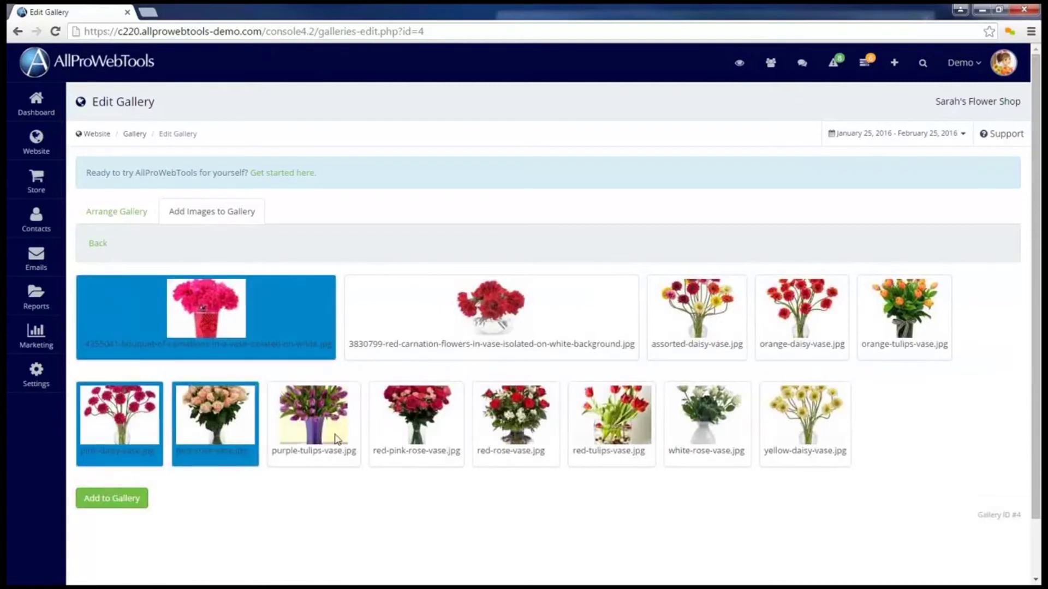
click(409, 434)
click(789, 429)
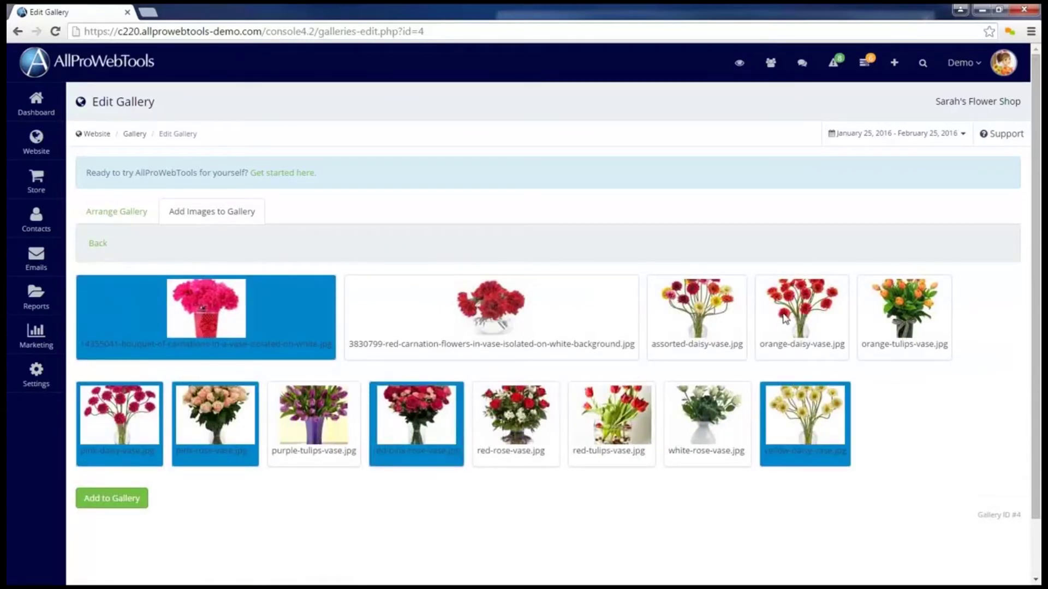
click(785, 319)
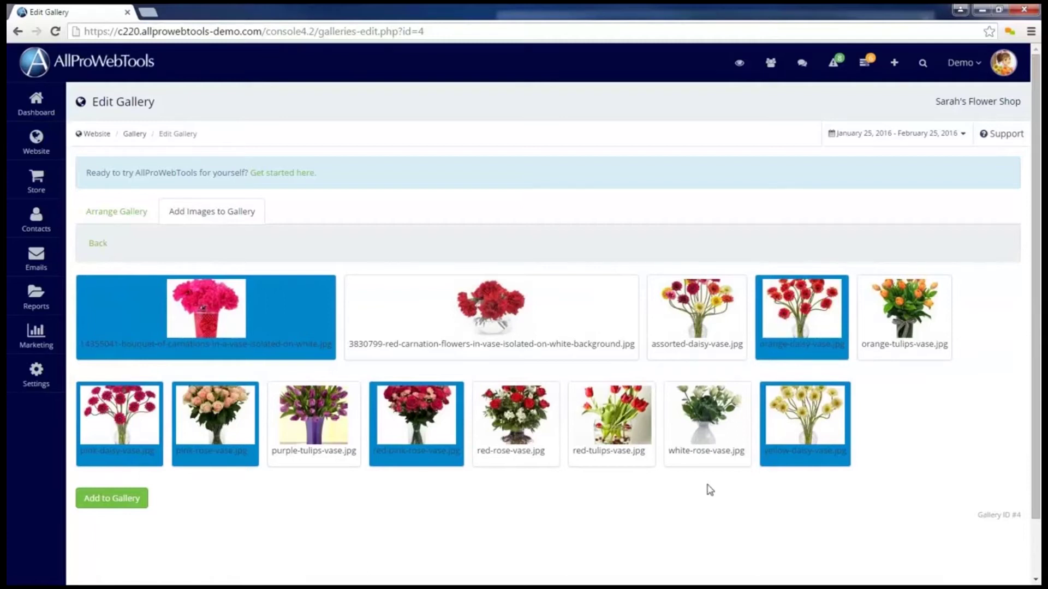
click(120, 498)
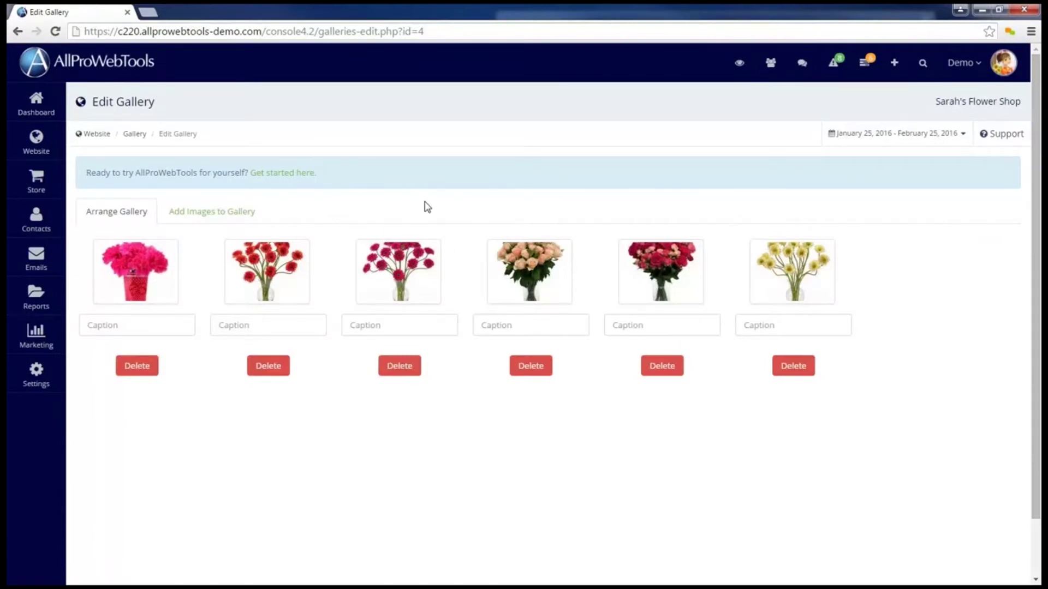
Caption the daisy images 'orange daisies' and 'pink daisies'.
click(270, 323)
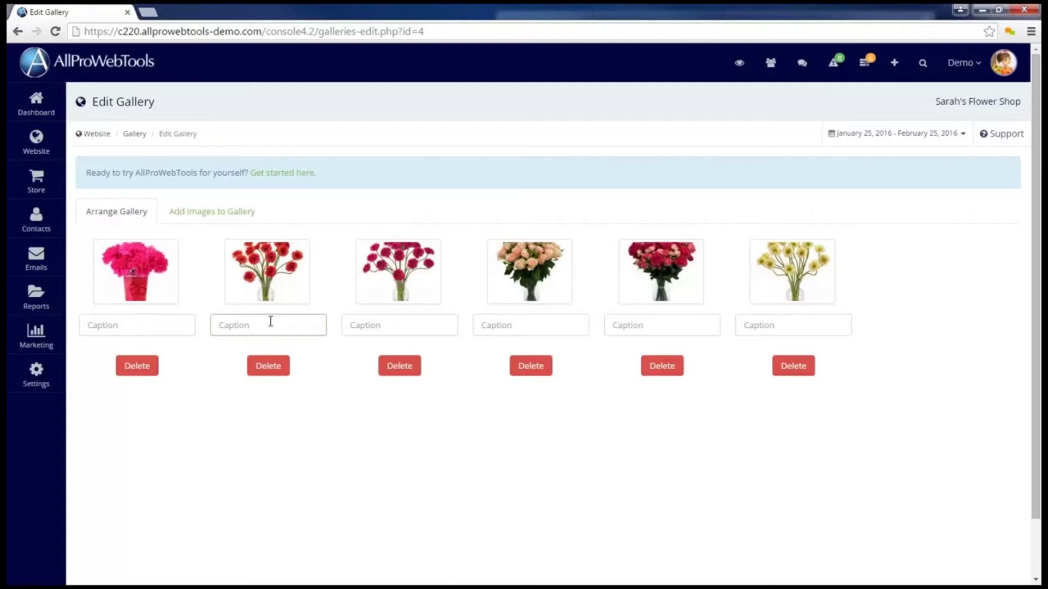
text(orange daisies)
click(378, 326)
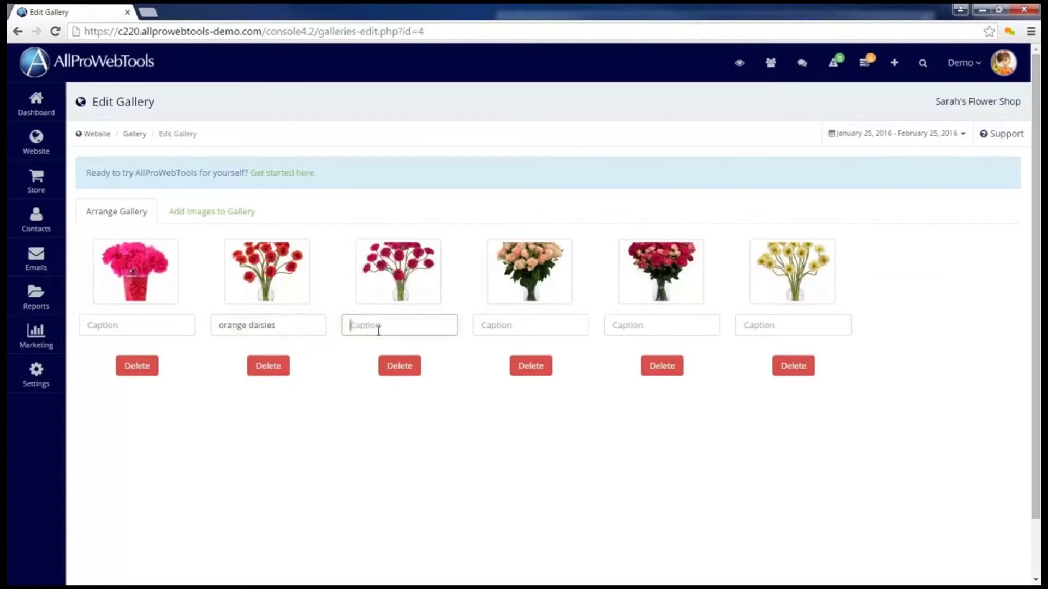
text(pink daisies)
Move the yellow daisy image earlier and delete the uncaptioned carnation bouquet image.
drag(803, 279, 536, 273)
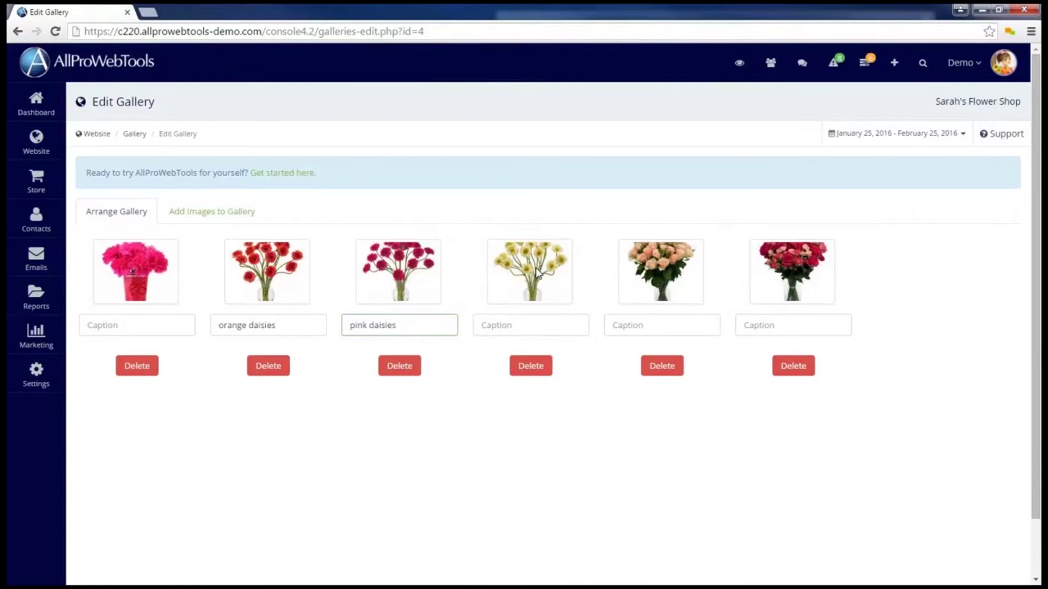
click(137, 366)
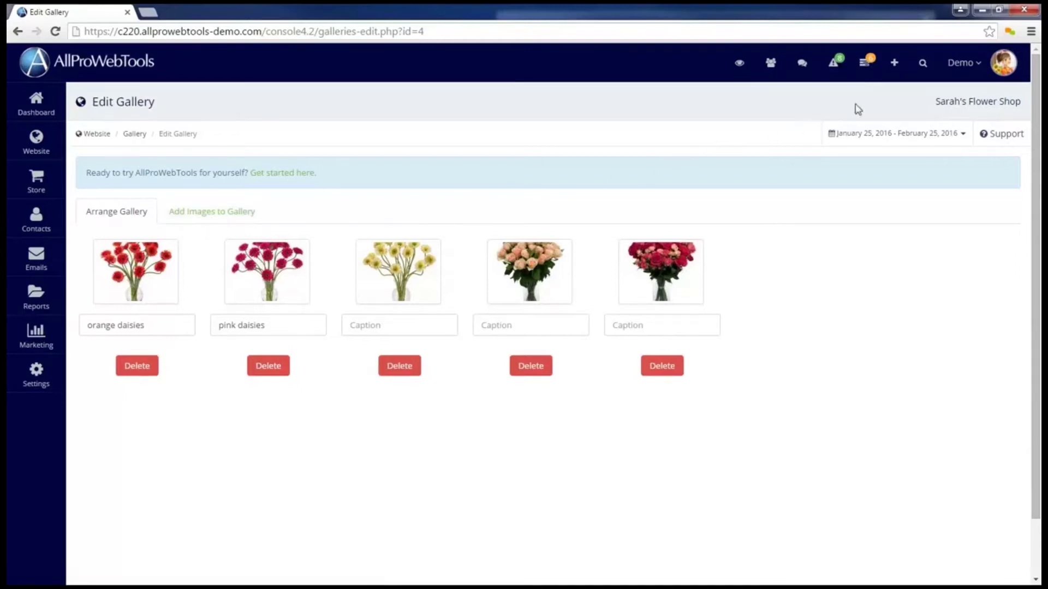
click(890, 70)
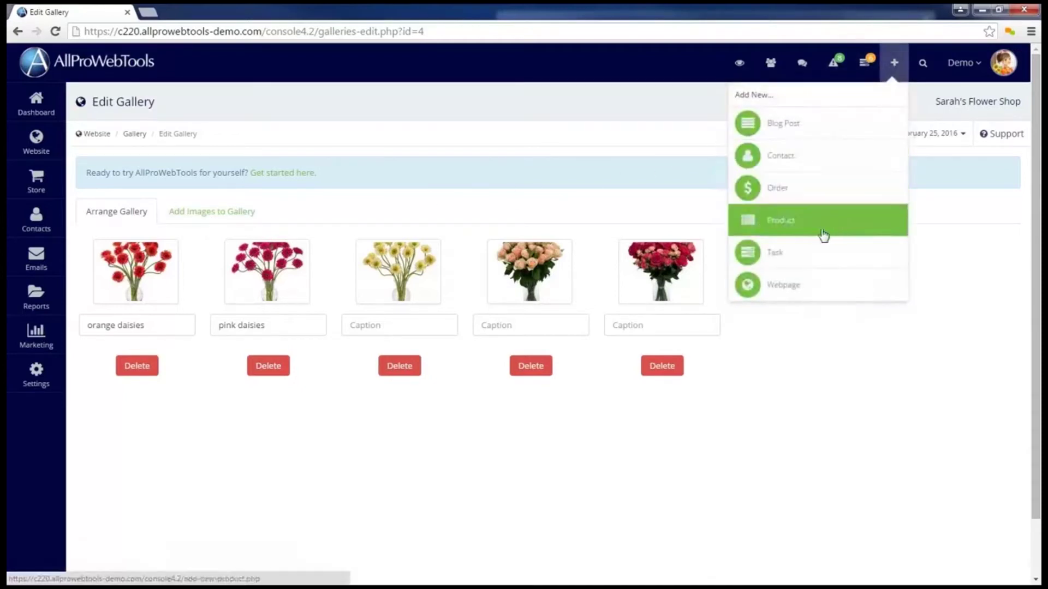
Start a new webpage named 'More Flowers' and set it to show in the menubar.
click(809, 283)
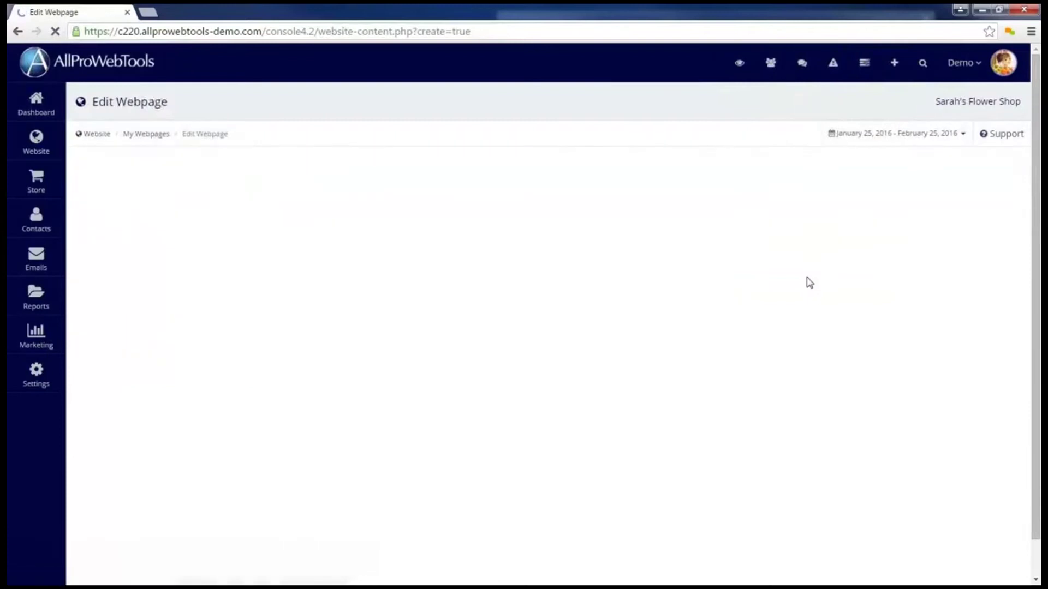
text(More Flwe)
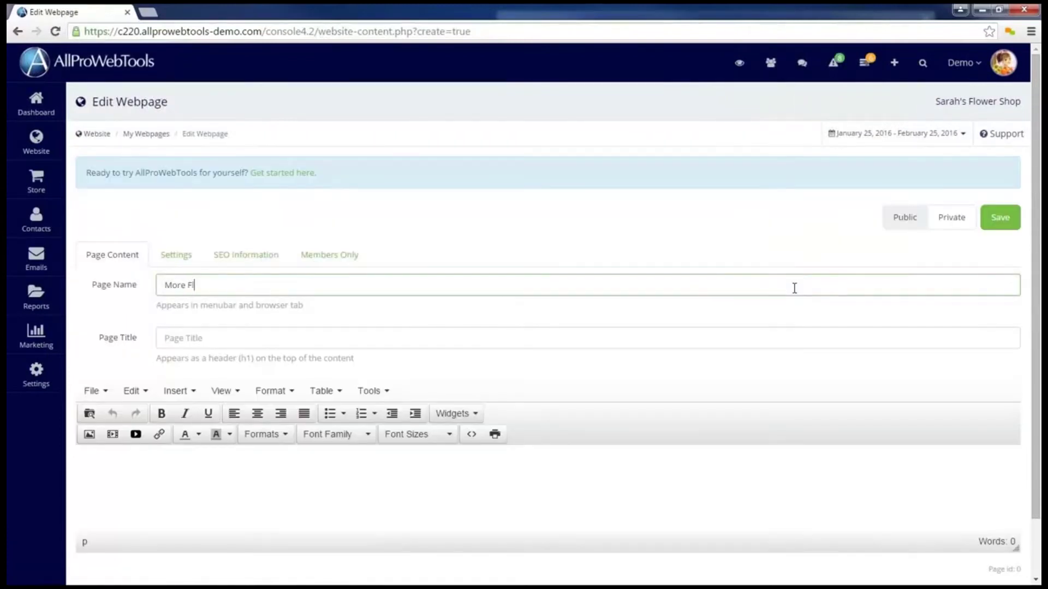
key(BackSpace)
key(BackSpace)
text(owers)
click(183, 252)
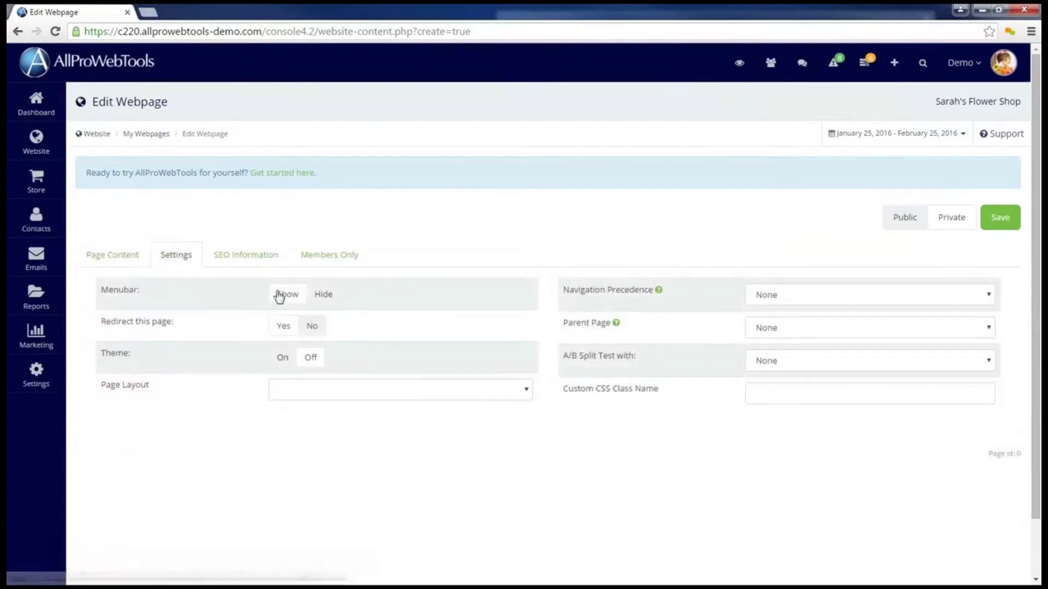
click(284, 295)
click(112, 258)
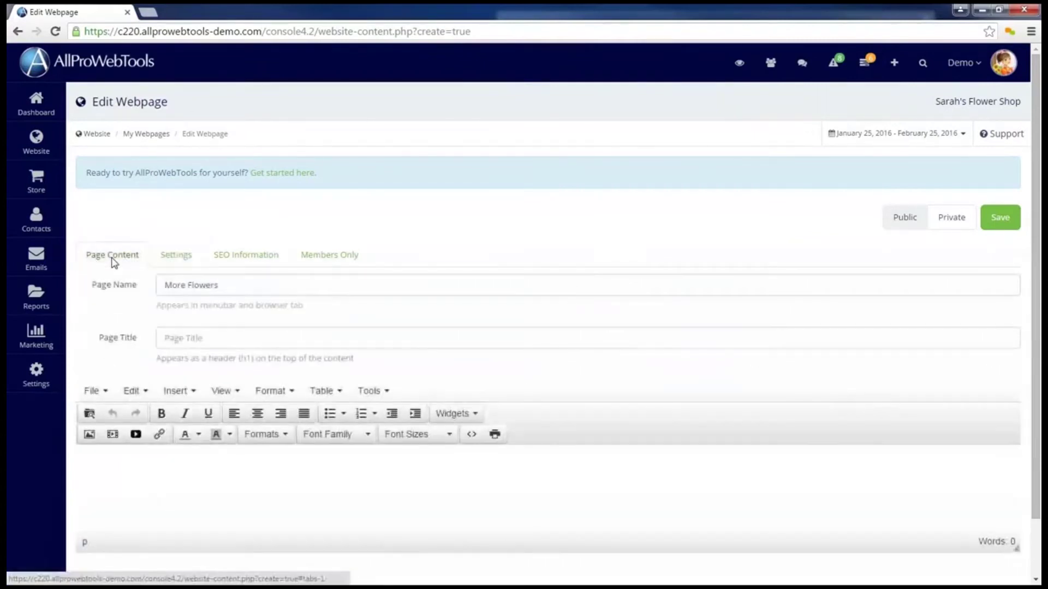
Insert the Gallery widget into the page body and save the page.
click(108, 471)
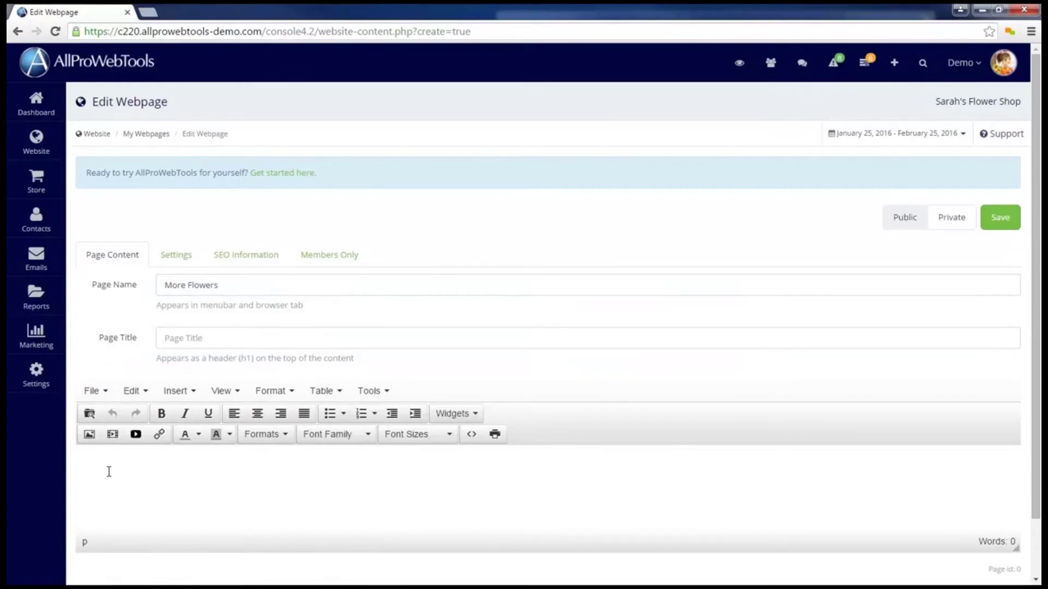
click(470, 414)
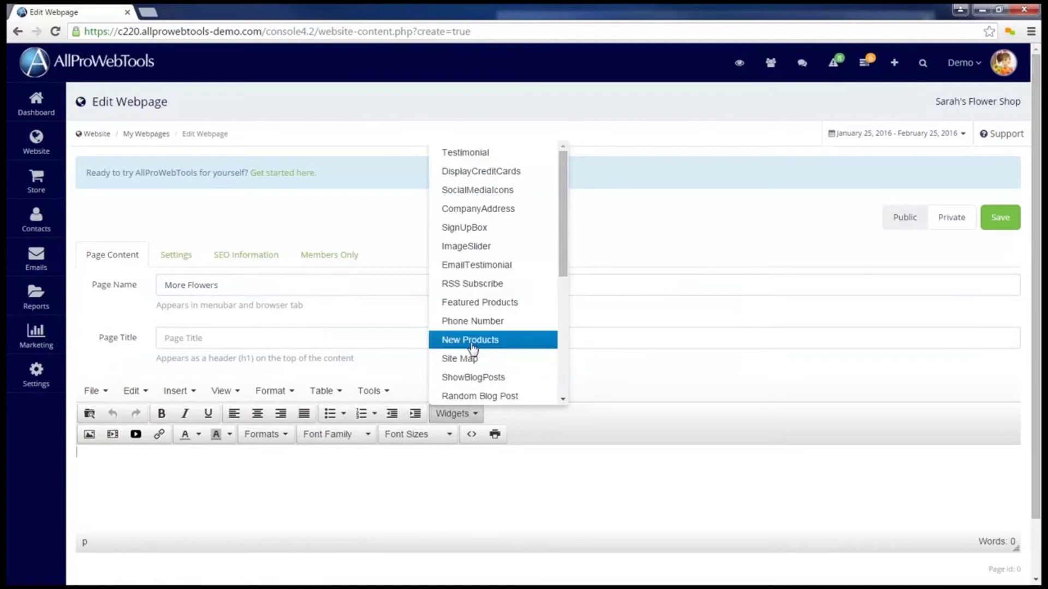
scroll(473, 349, down, 3)
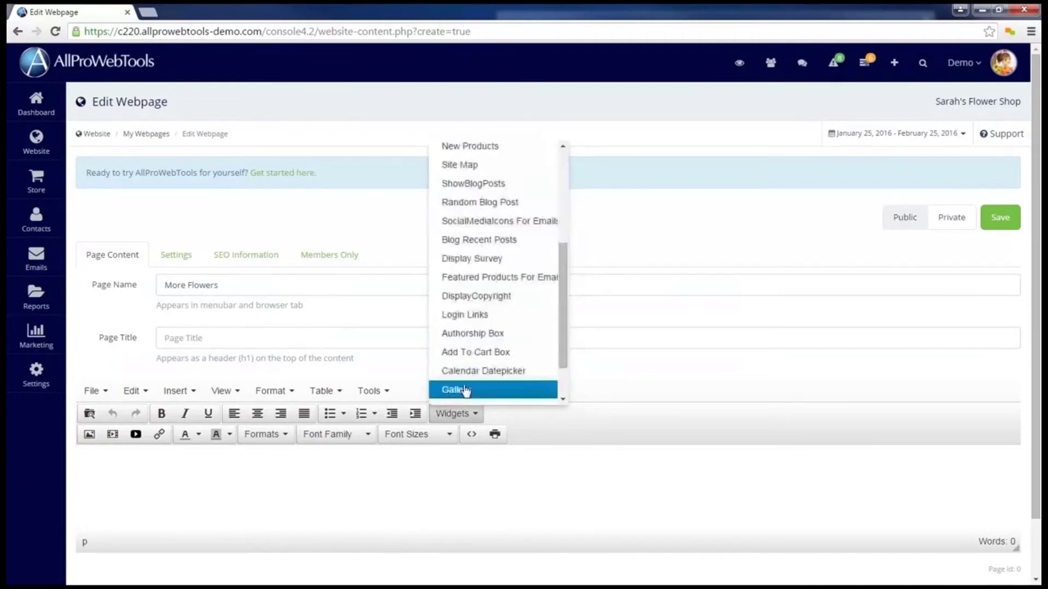
click(468, 388)
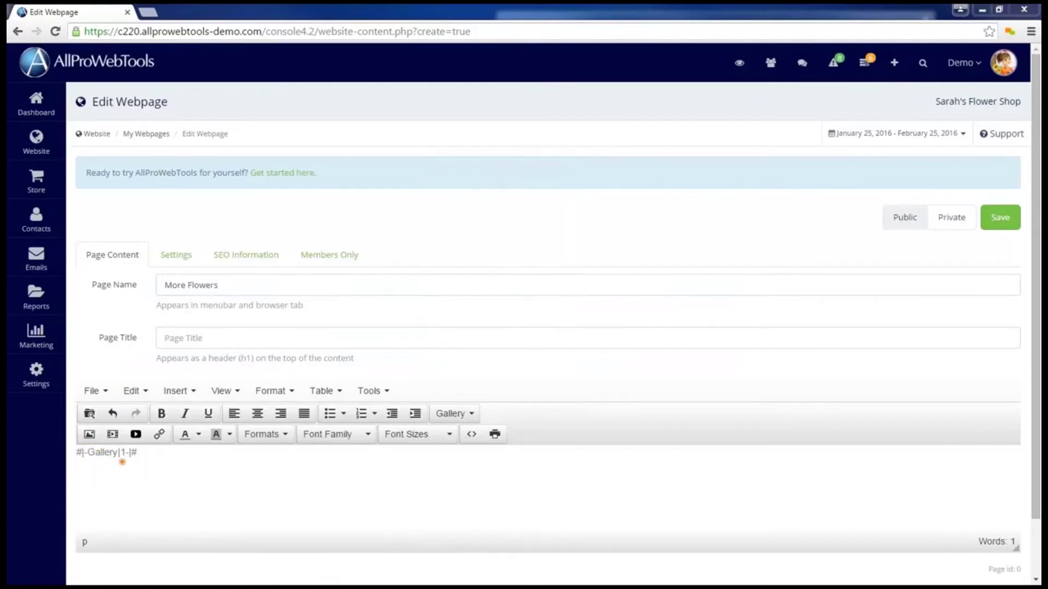
click(1000, 217)
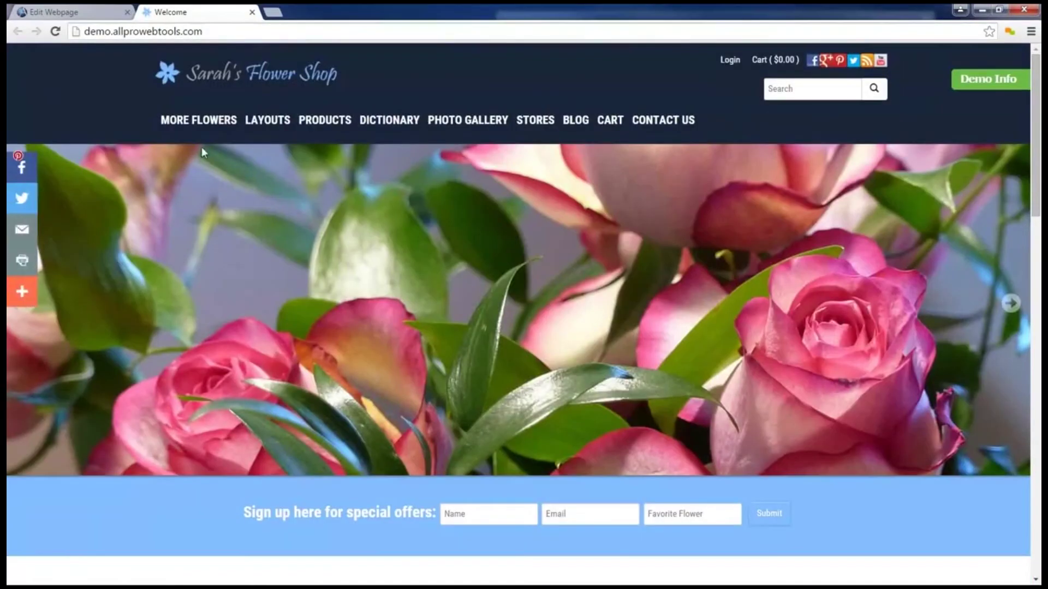
View the new More Flowers page on the live site, then return to the page editor.
click(194, 123)
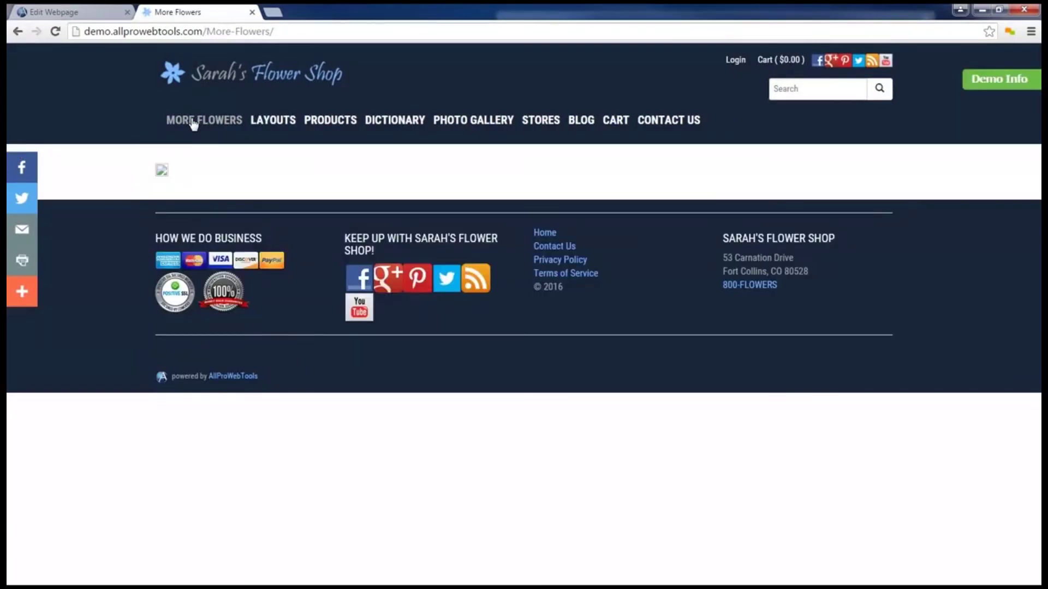
click(70, 12)
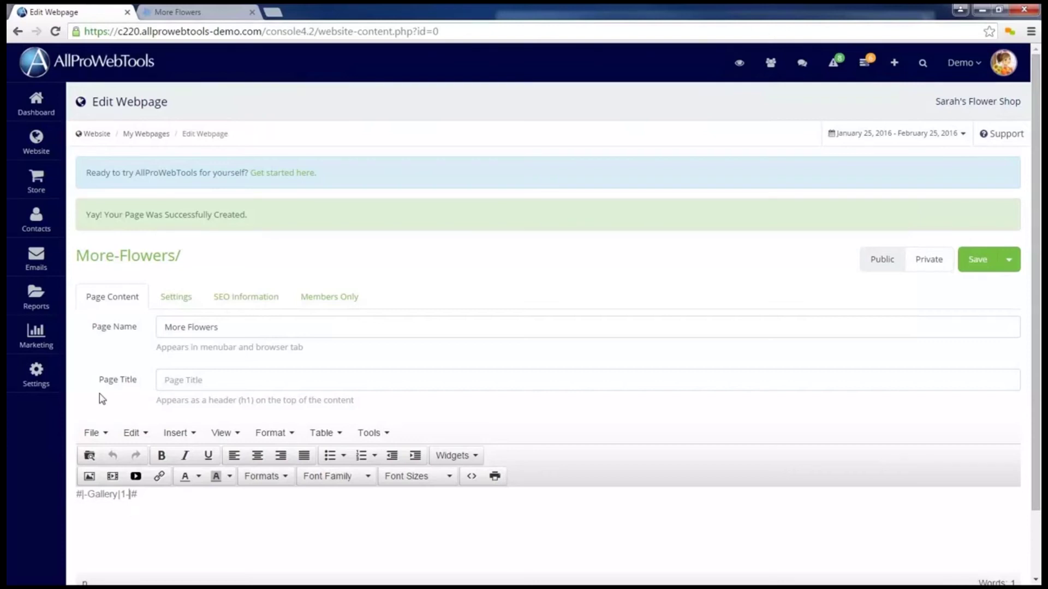
Check the gallery list, find More-Flowers/ by searching 'mor', and remove gallery 1 from its widget code.
mouse_move(36, 142)
click(105, 213)
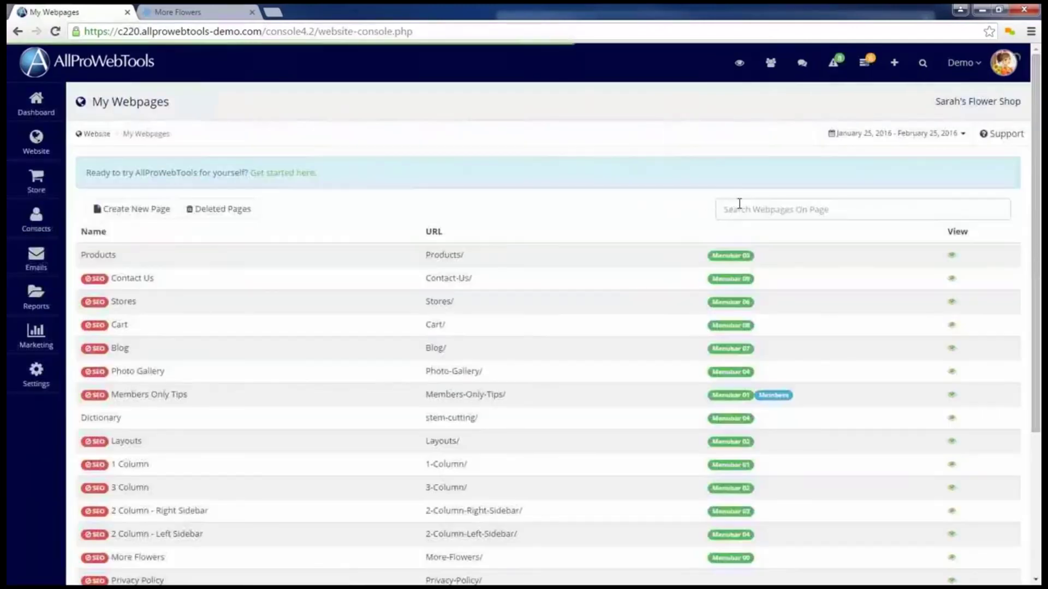
click(739, 206)
text(m)
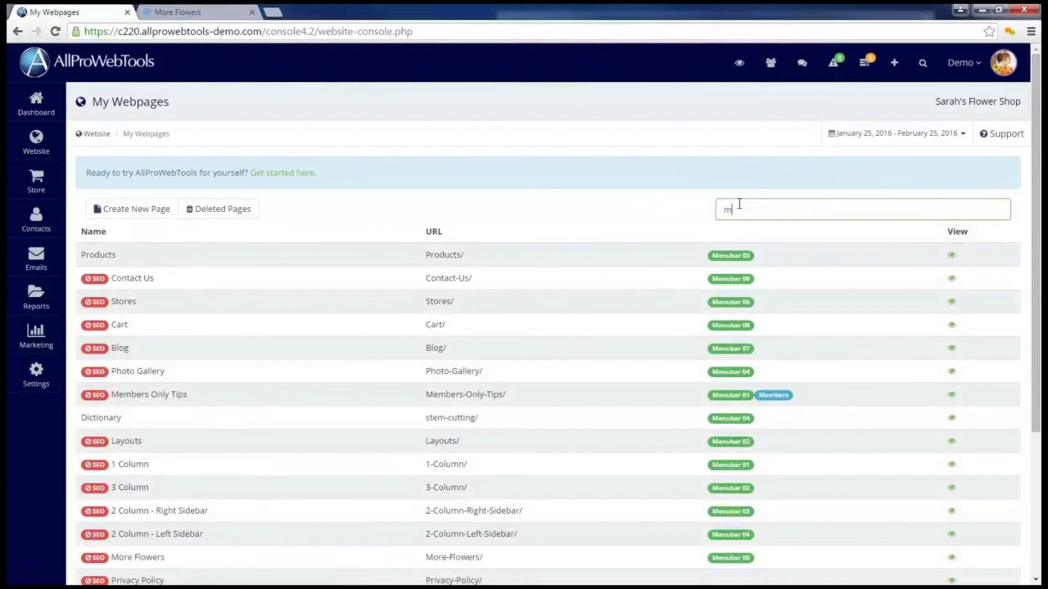
text(or)
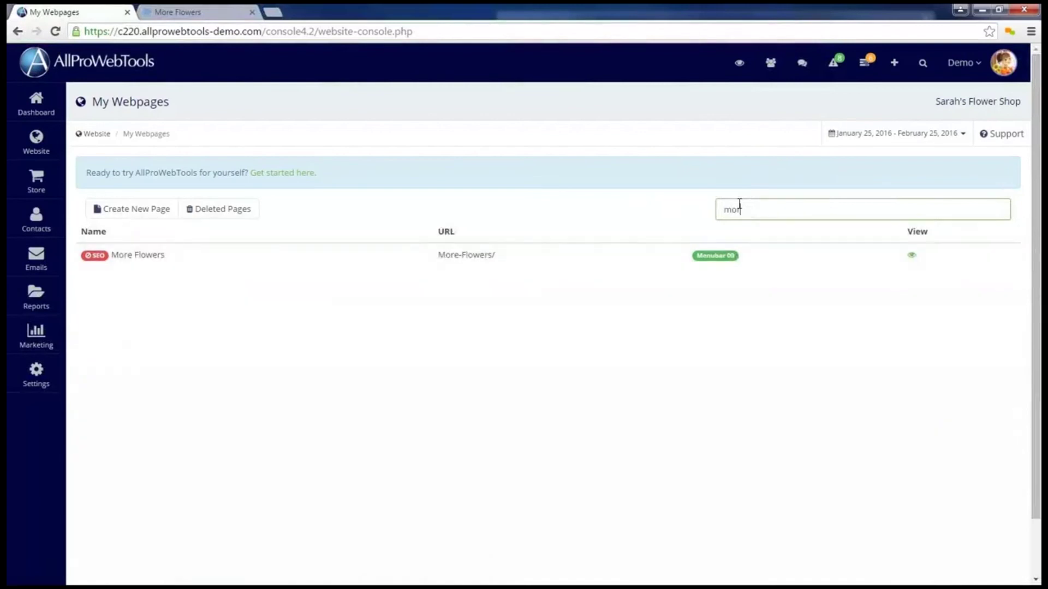
click(440, 258)
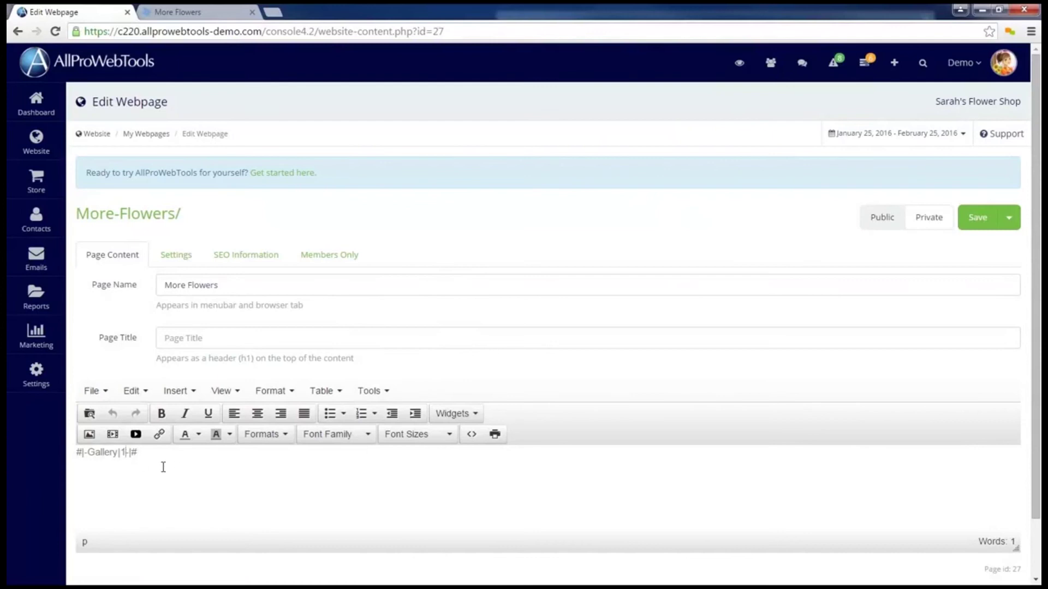
key(BackSpace)
Save and open MORE FLOWERS live, enlarging orange daisies then advancing to pink daisies.
click(976, 217)
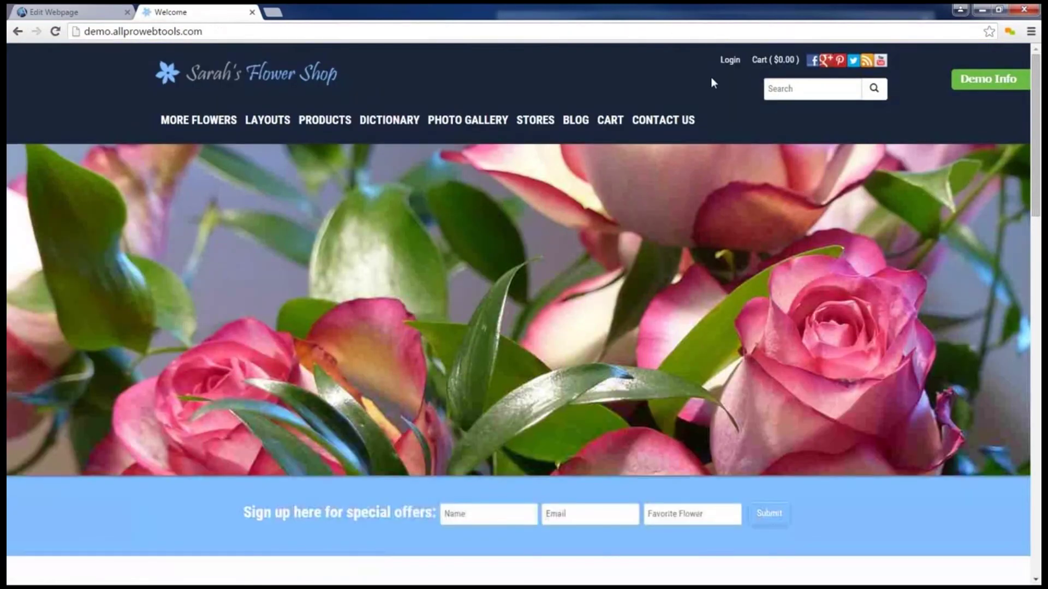
click(203, 119)
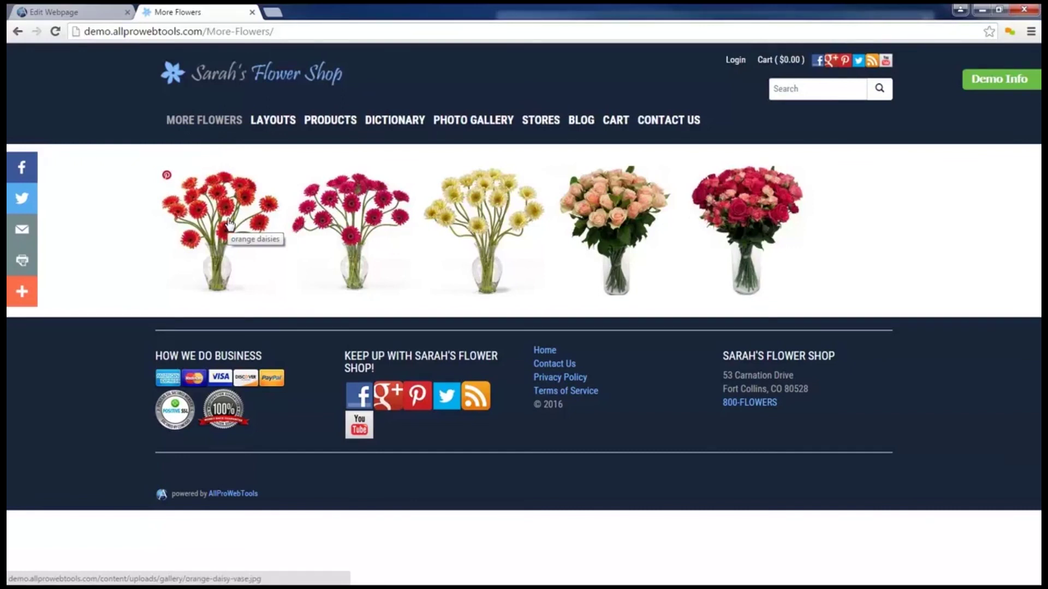
click(228, 227)
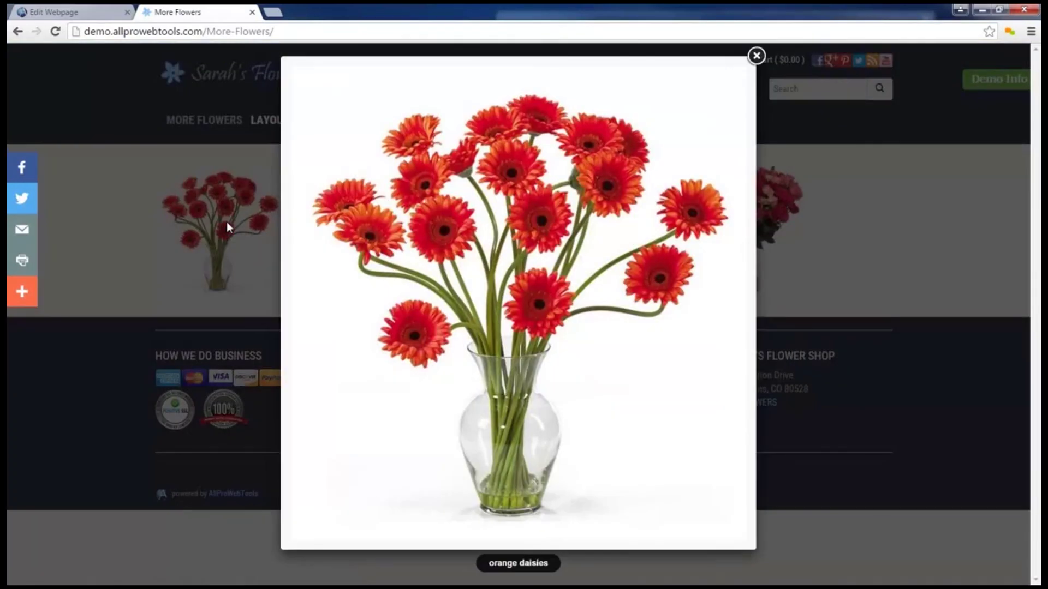
click(728, 303)
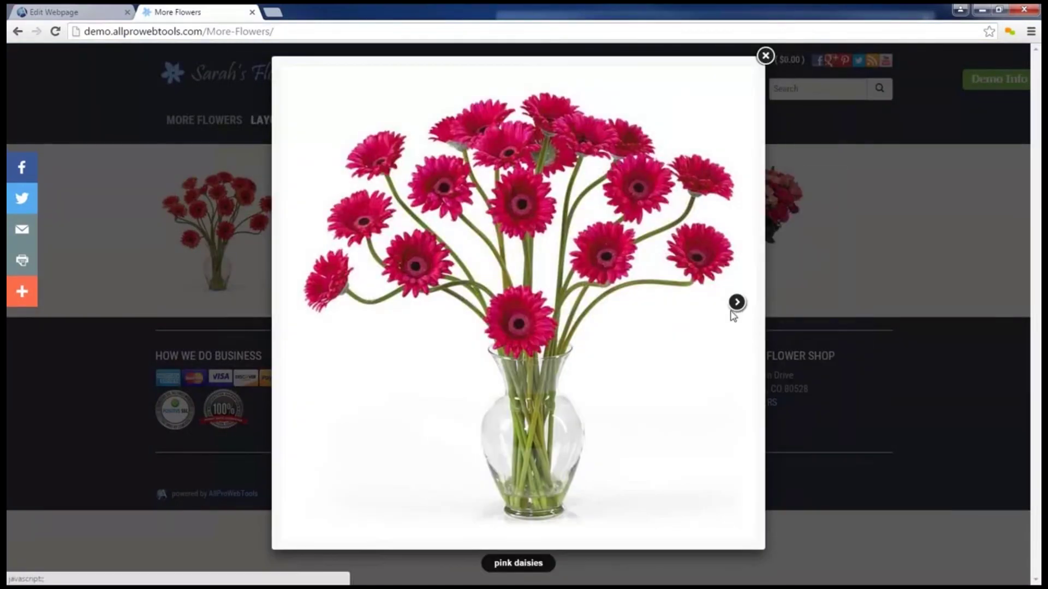